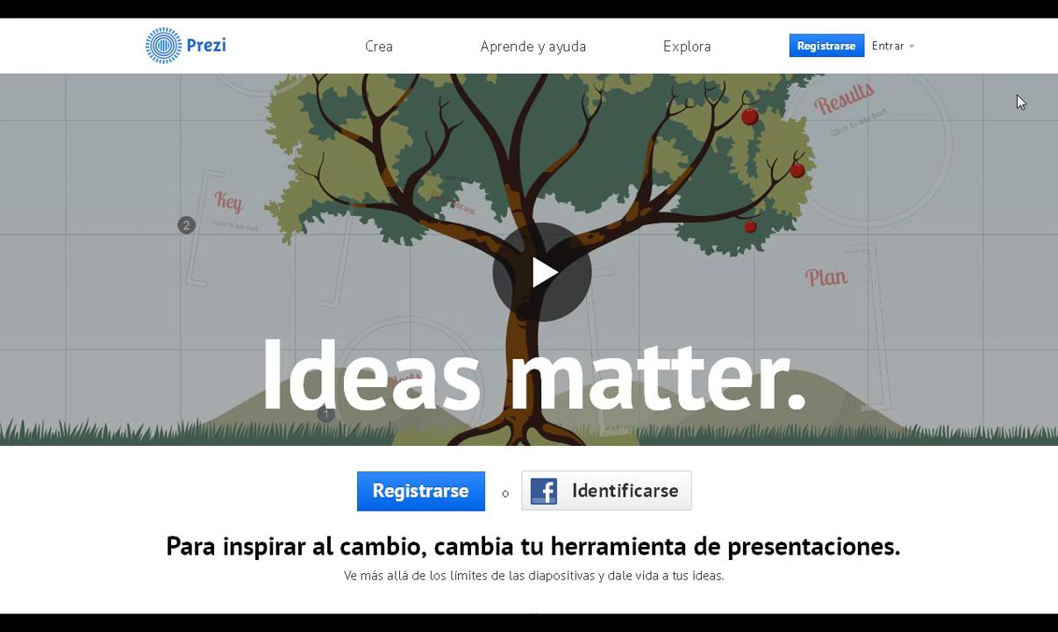
Start signing up and browse the Public, Enjoy and Pro licence plans on the pricing page.
scroll(529, 316, "down", 2)
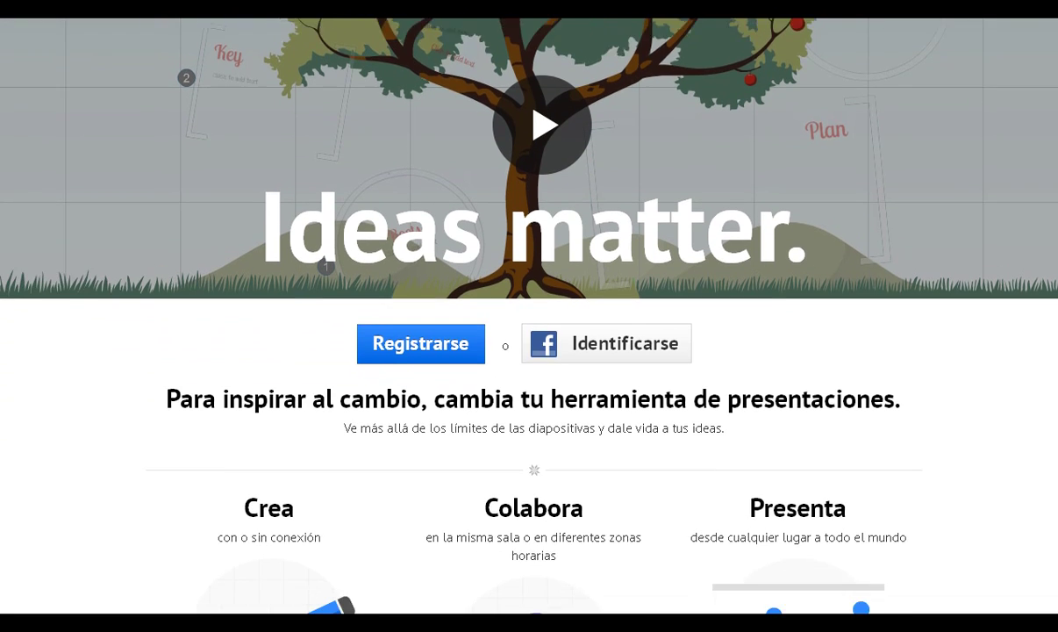
scroll(529, 316, "down", 2)
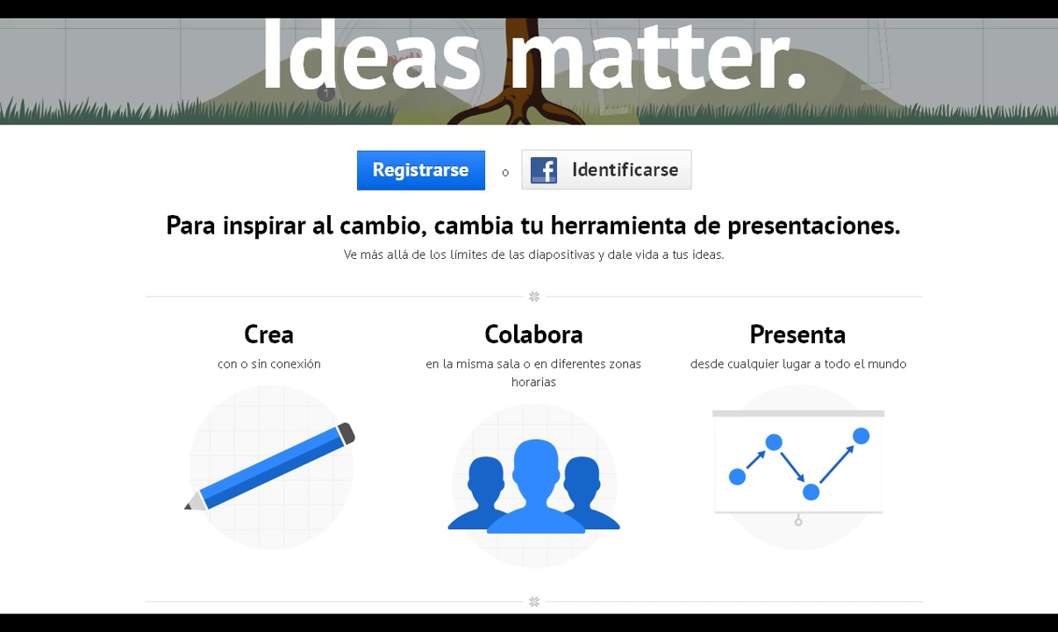
scroll(529, 315, "down", 1)
scroll(529, 316, "down", 1)
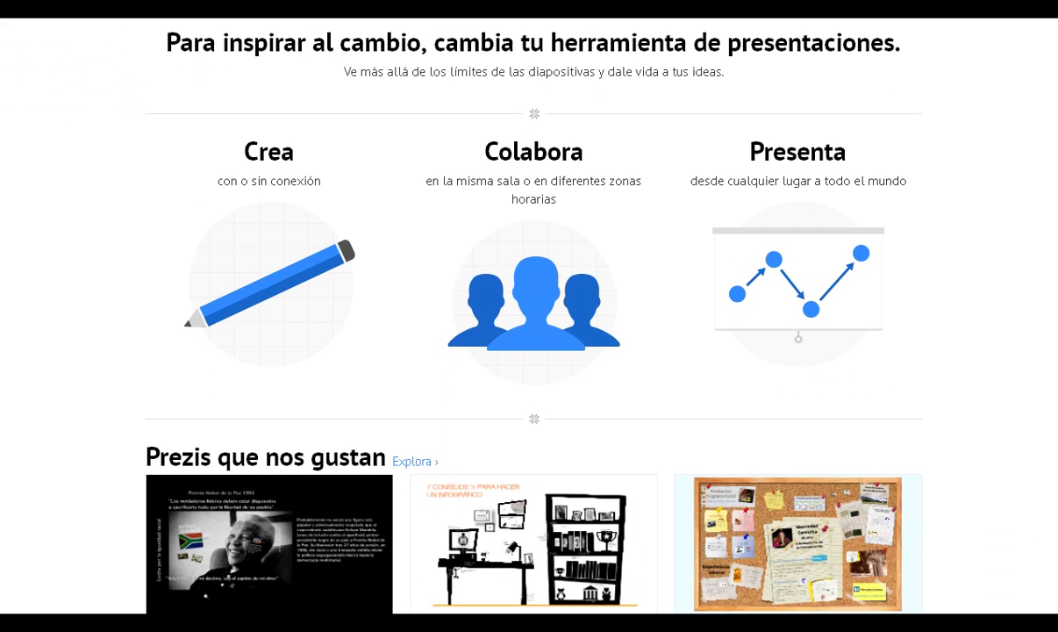
scroll(530, 316, "up", 1)
scroll(529, 316, "up", 1)
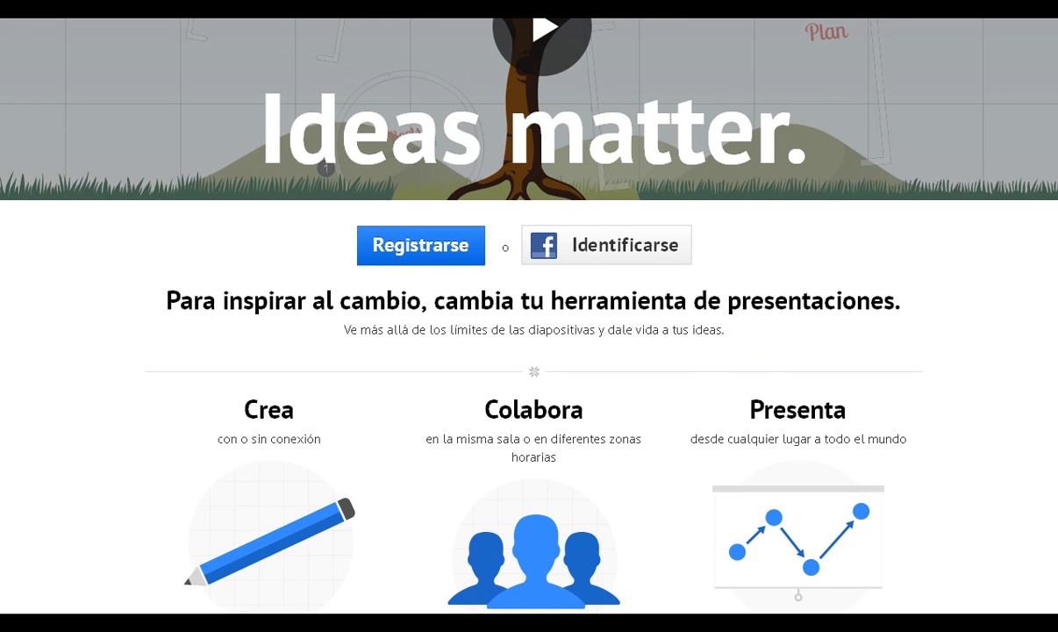
scroll(529, 316, "up", 3)
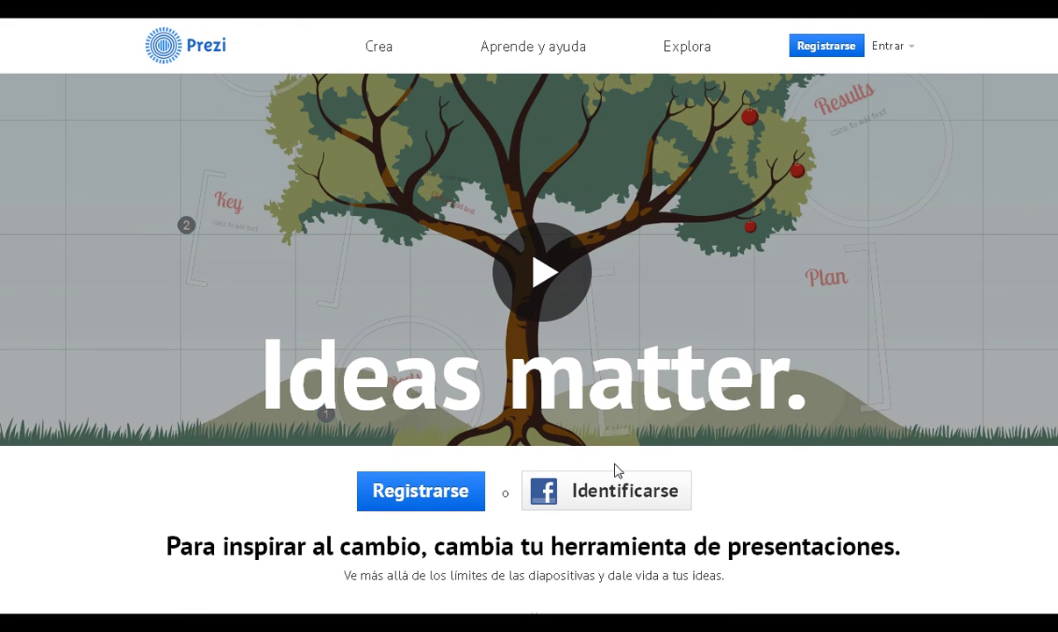
left_click(429, 493)
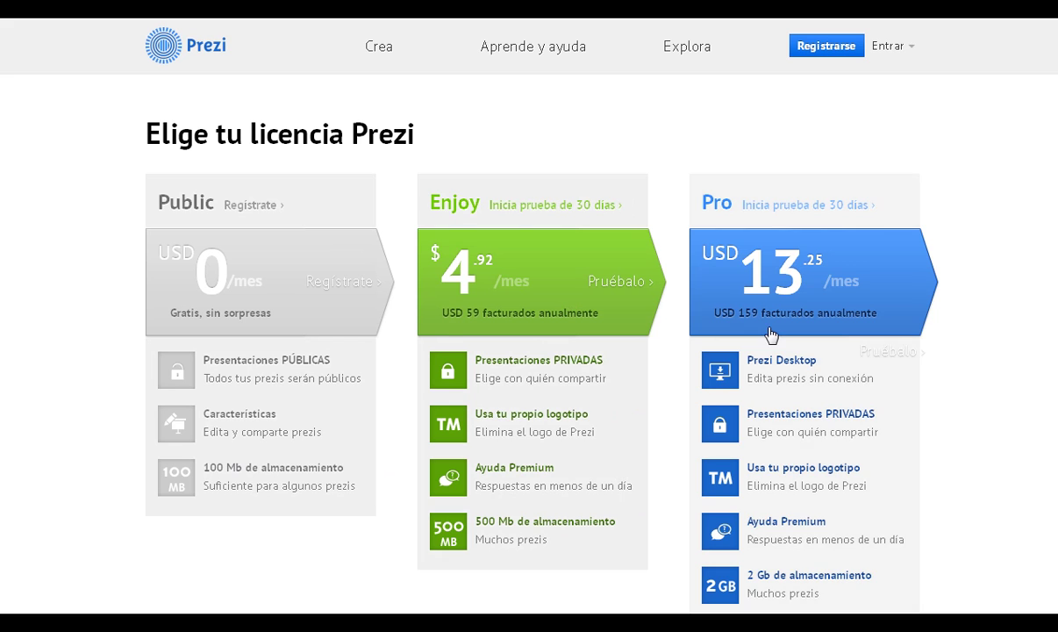
scroll(893, 351, "down", 5)
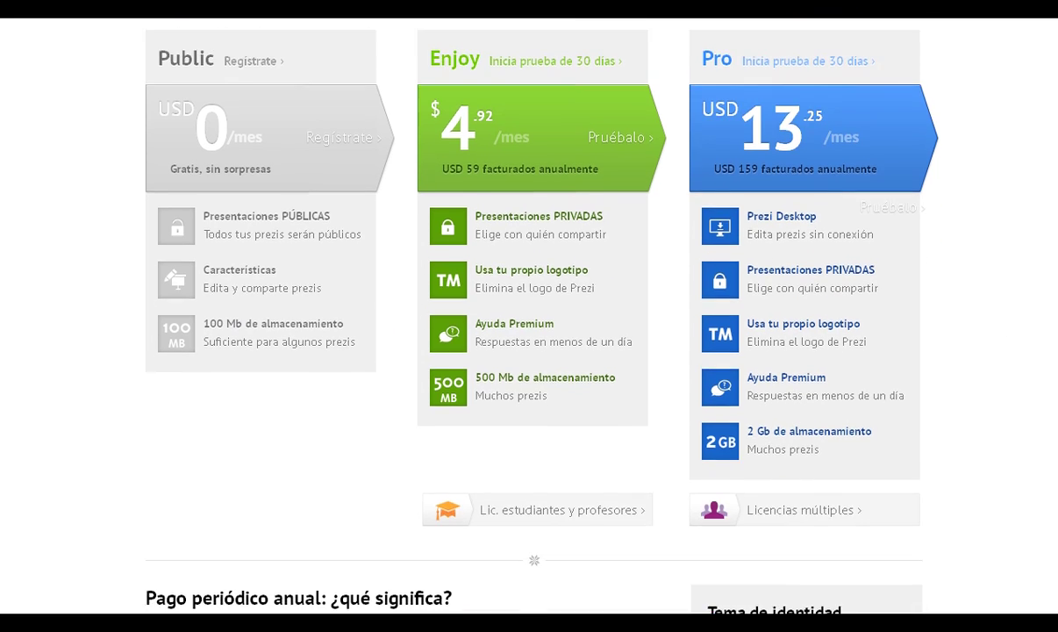
scroll(529, 316, "down", 2)
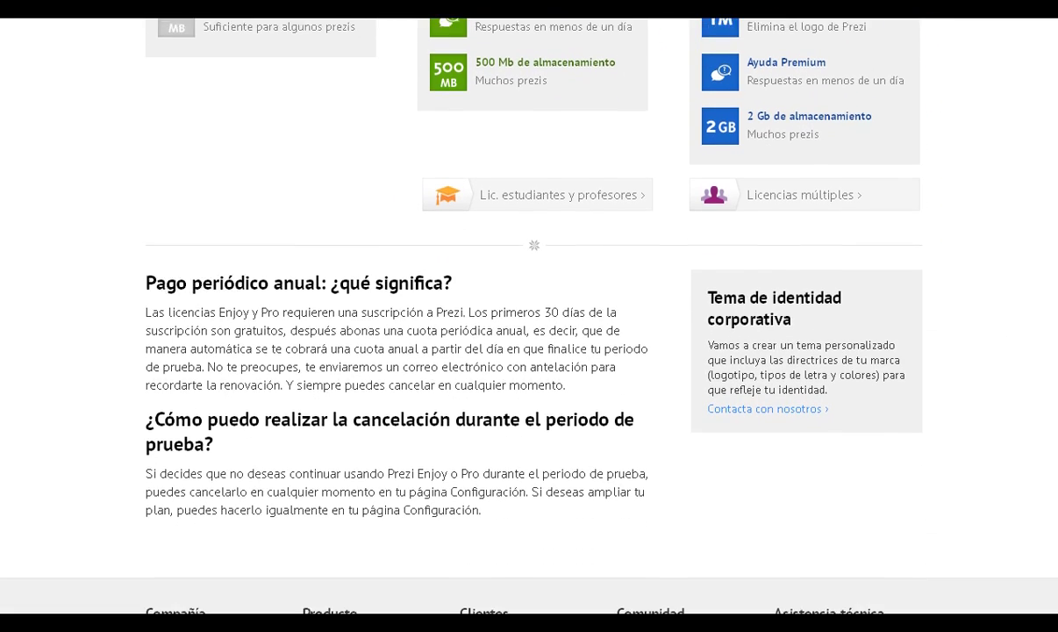
scroll(529, 316, "up", 7)
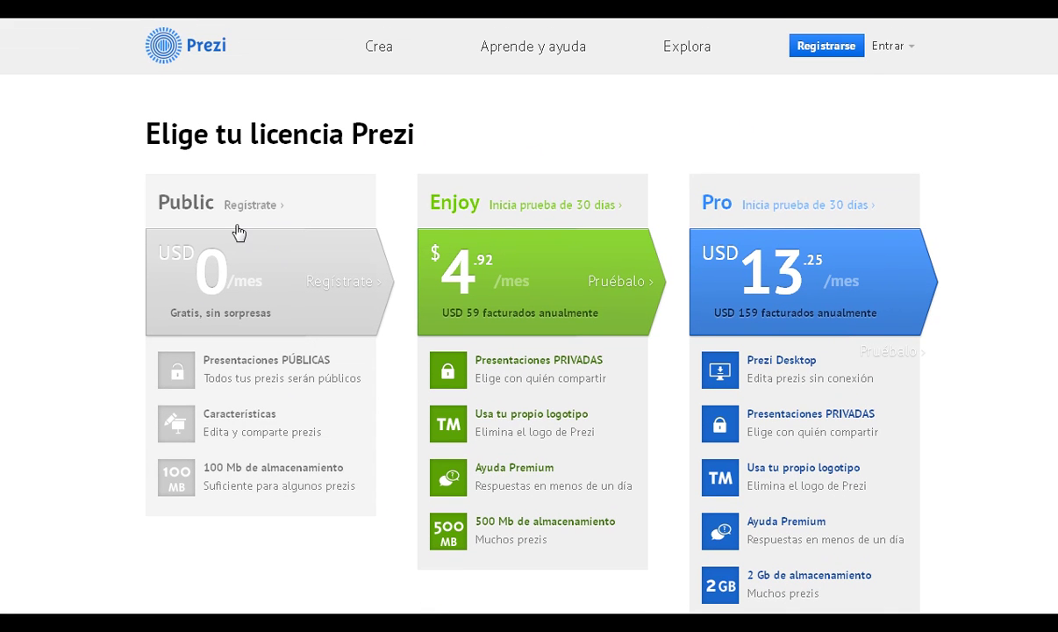
Choose the free Public plan and enter the first name, surname and e-mail address.
left_click(247, 290)
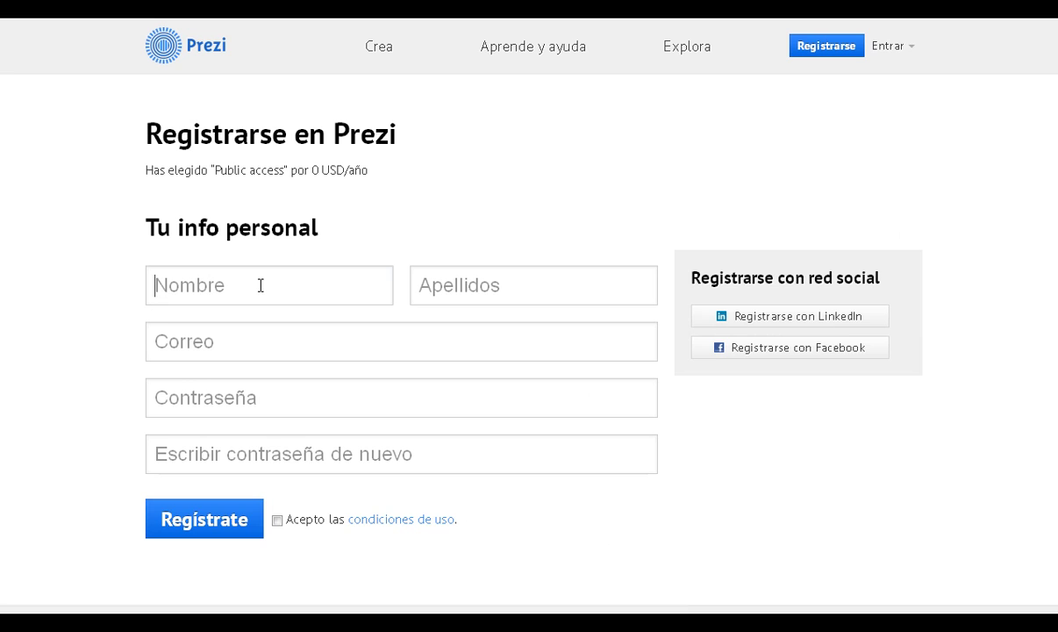
type("Barc3lona")
key("Tab")
type("L")
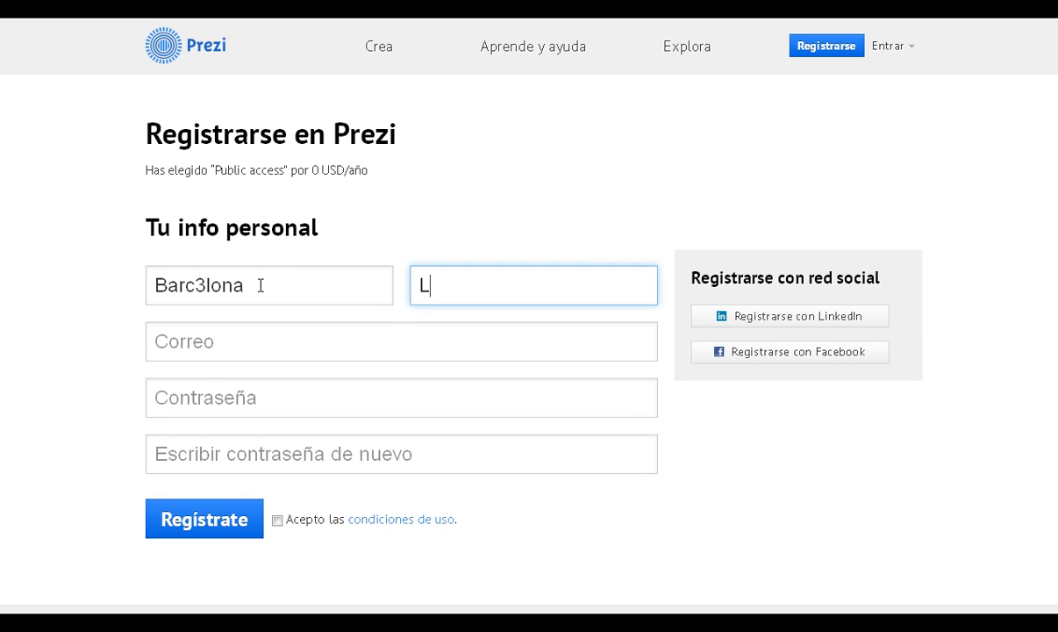
key("Tab")
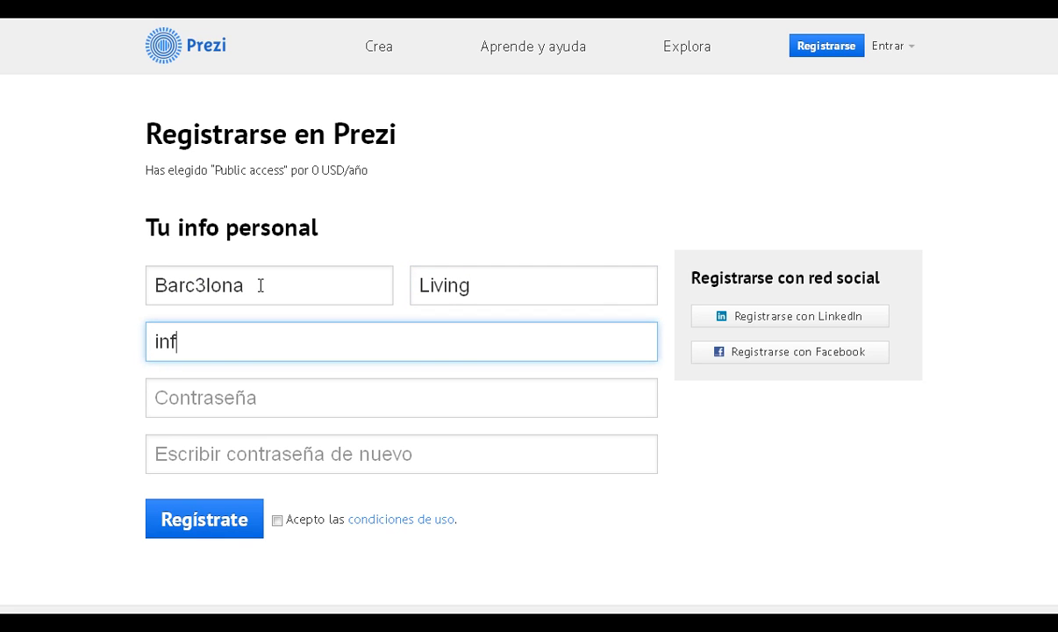
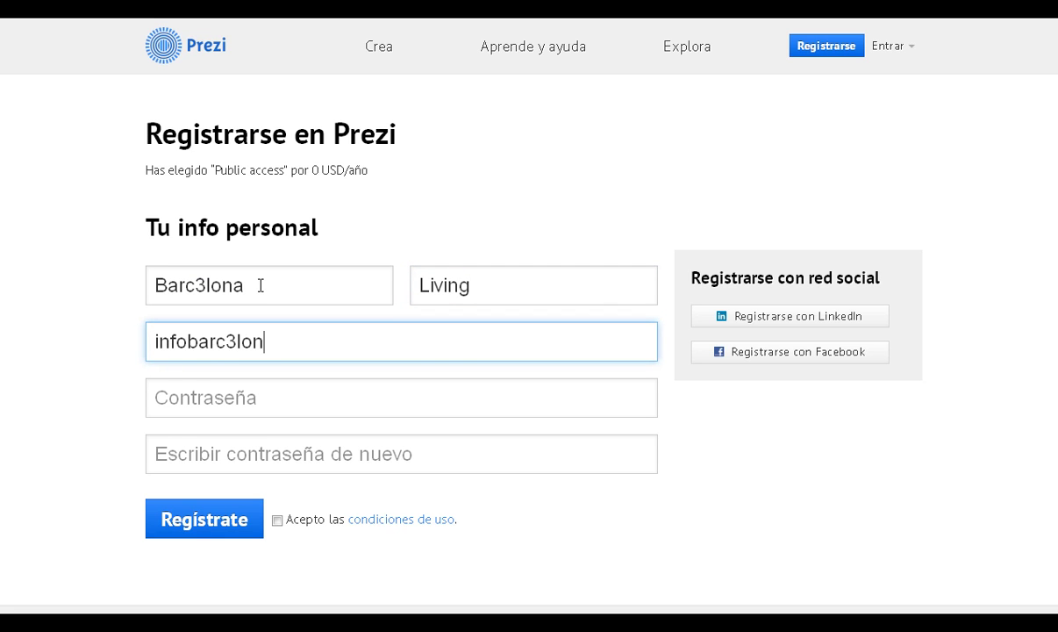
Enter the account password, accept the terms of use and submit the sign-up form.
key("Tab")
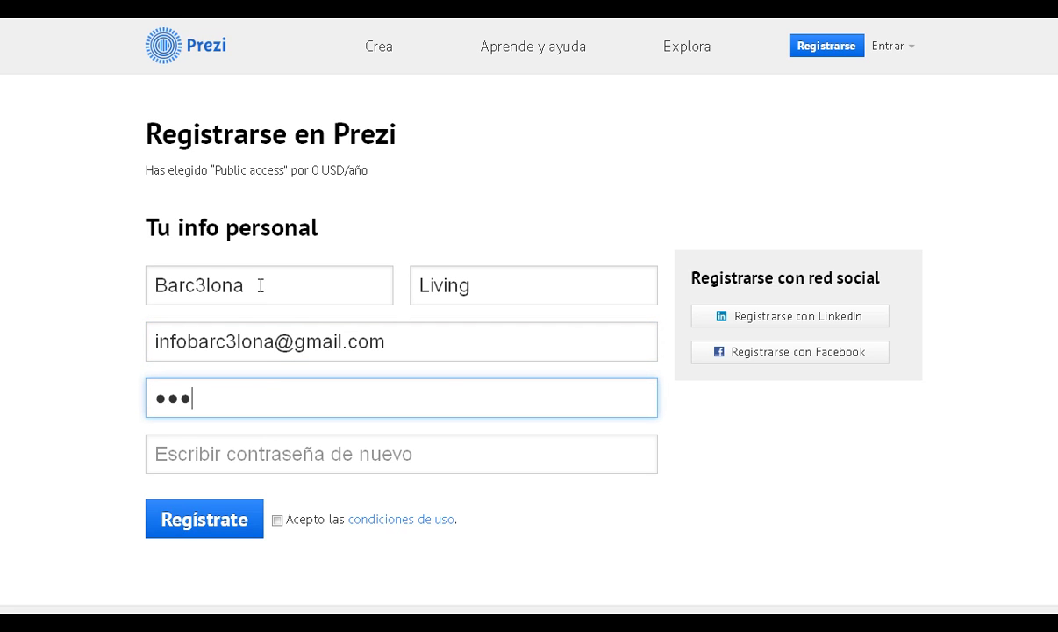
key("Tab")
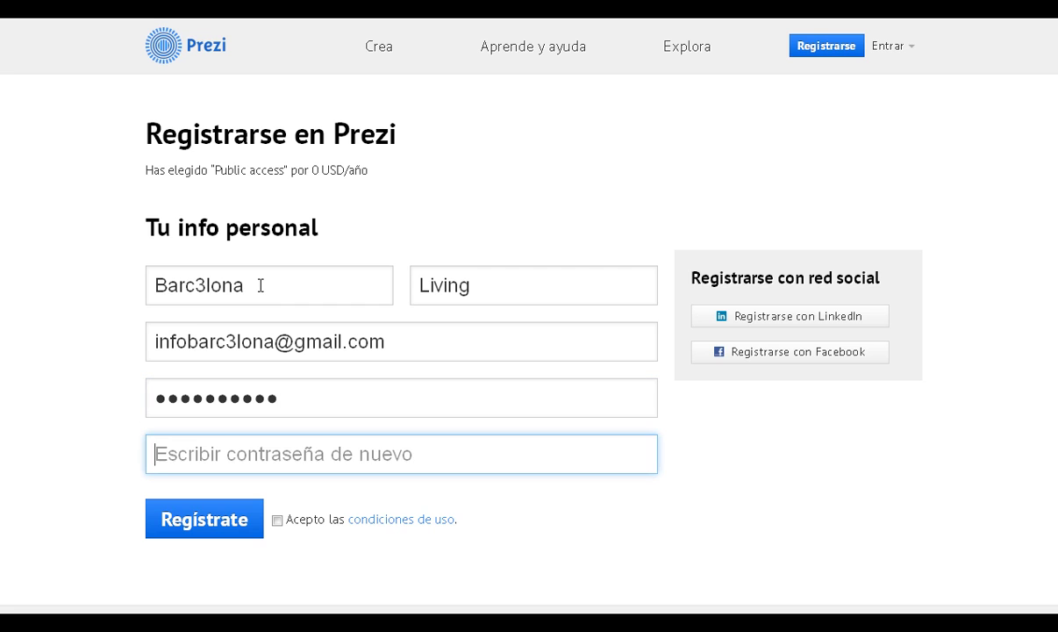
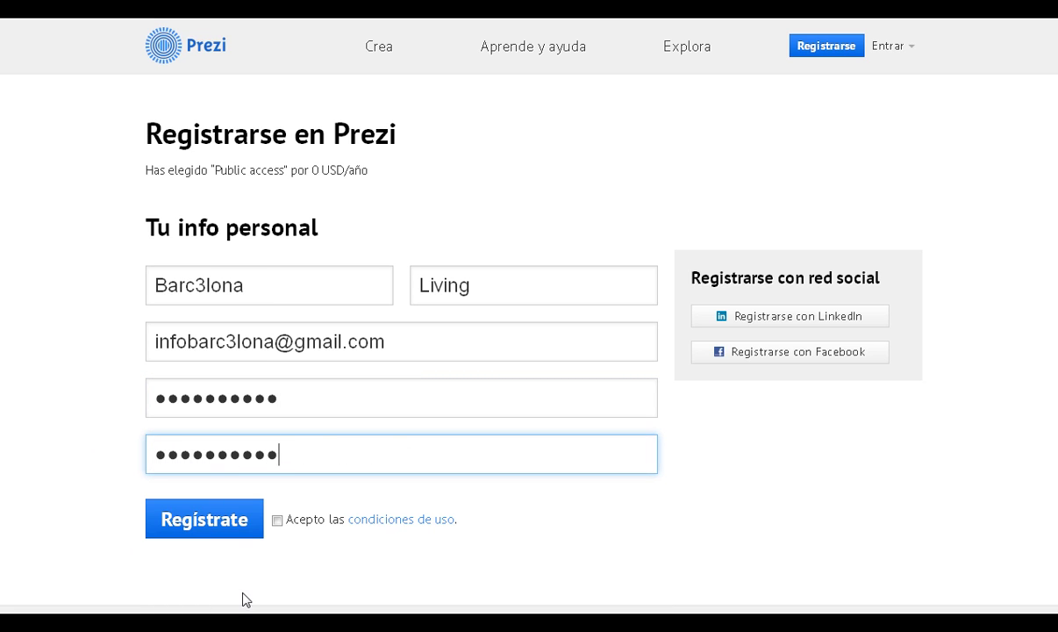
left_click(276, 522)
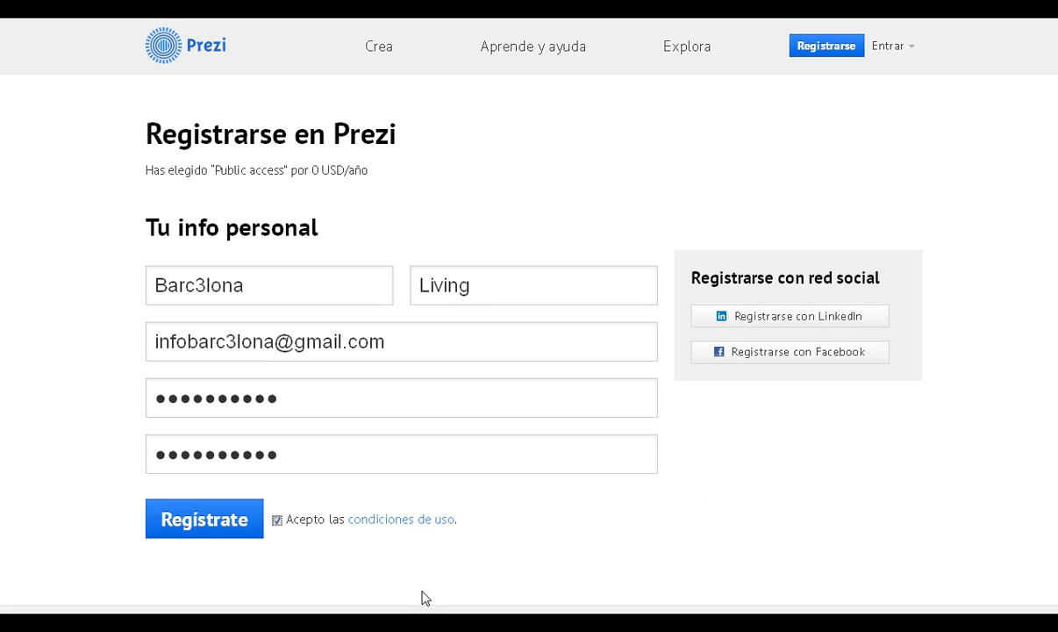
left_click(201, 519)
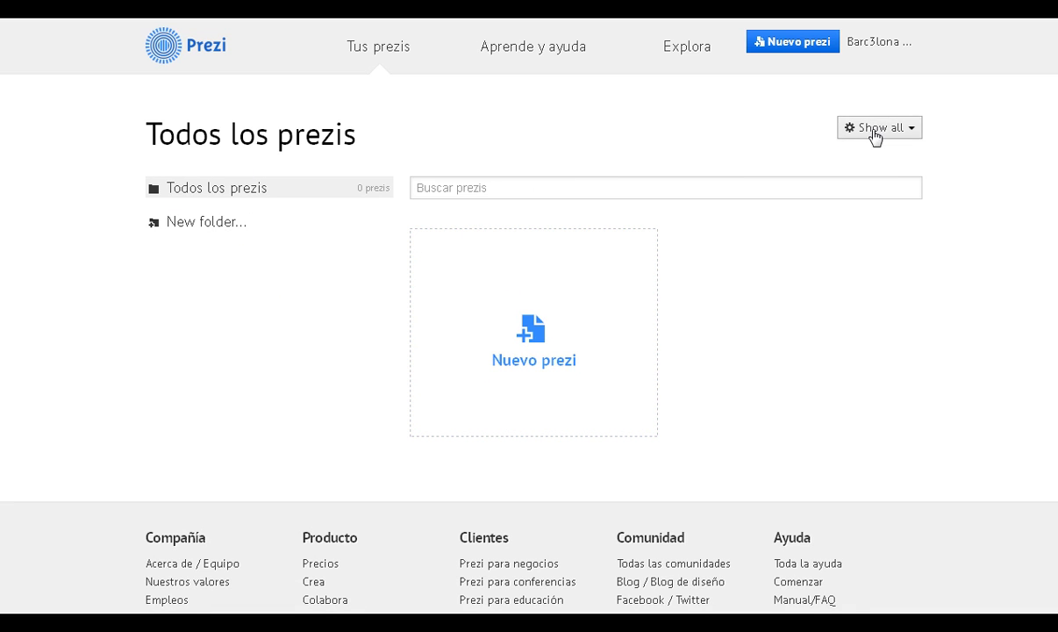
Start a new prezi from the empty Todos los prezis dashboard's Nuevo prezi box.
left_click(538, 346)
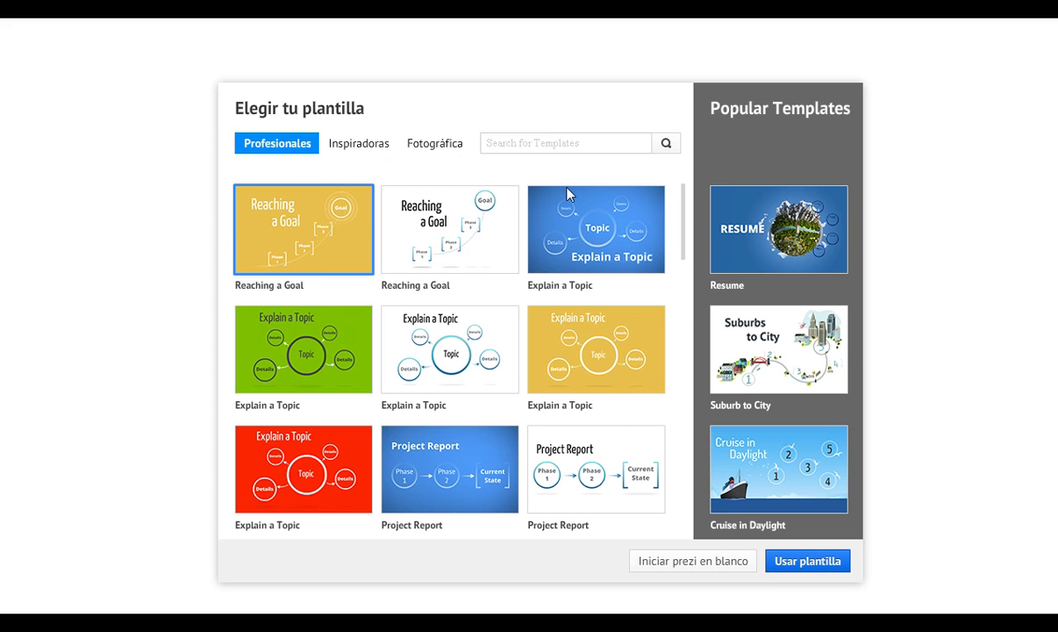
Start a blank prezi without a template, then save and close the editor.
left_click(698, 562)
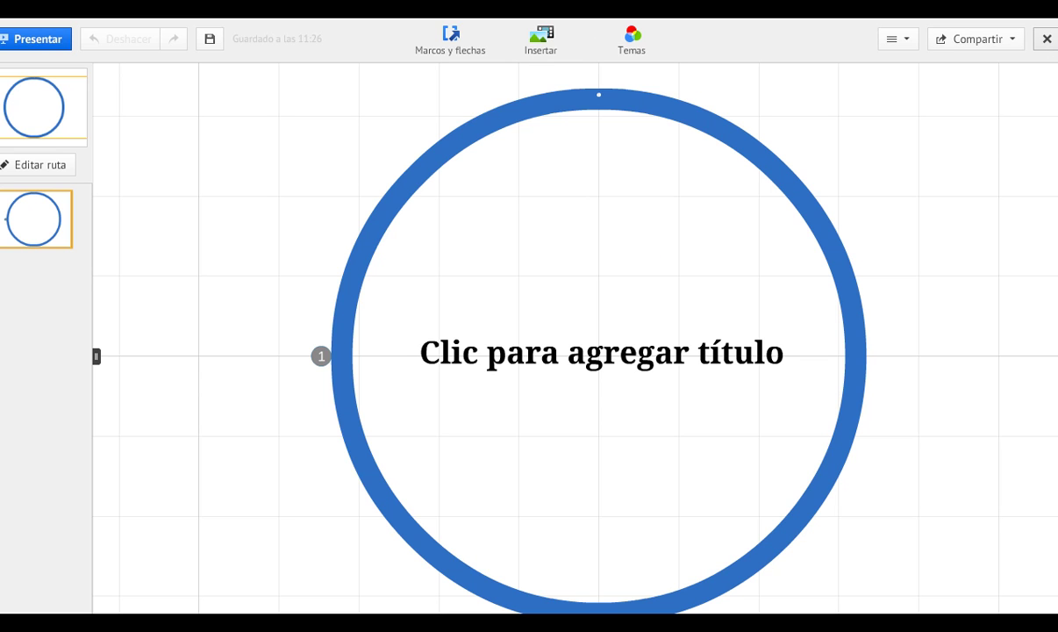
left_click(1049, 40)
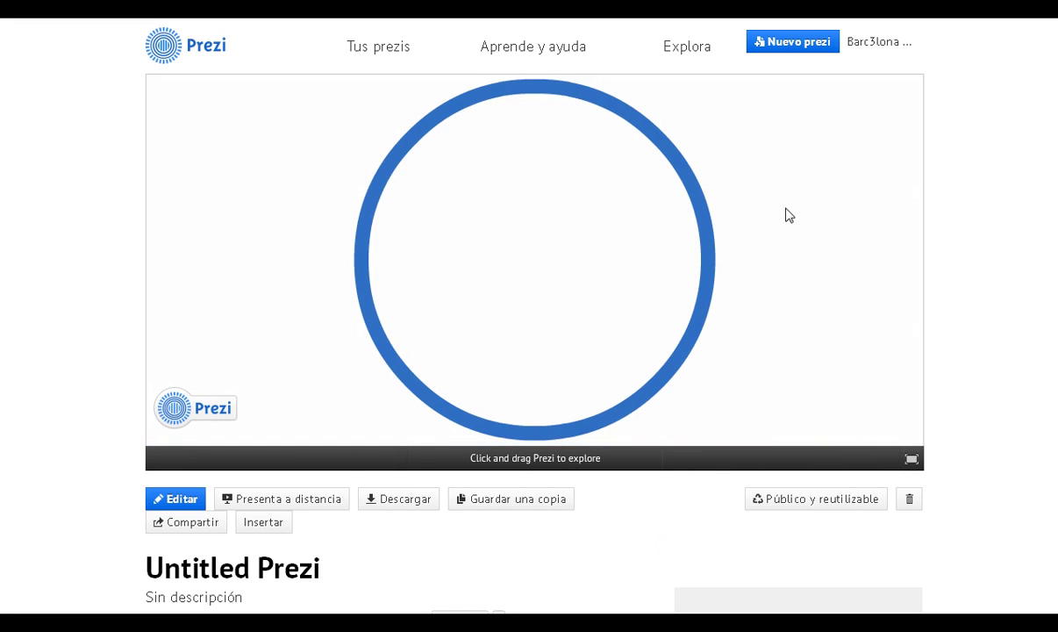
In Configuración, write the profile description ending 'Calidad Servicios y Garantias en Barcelona'.
left_click(871, 45)
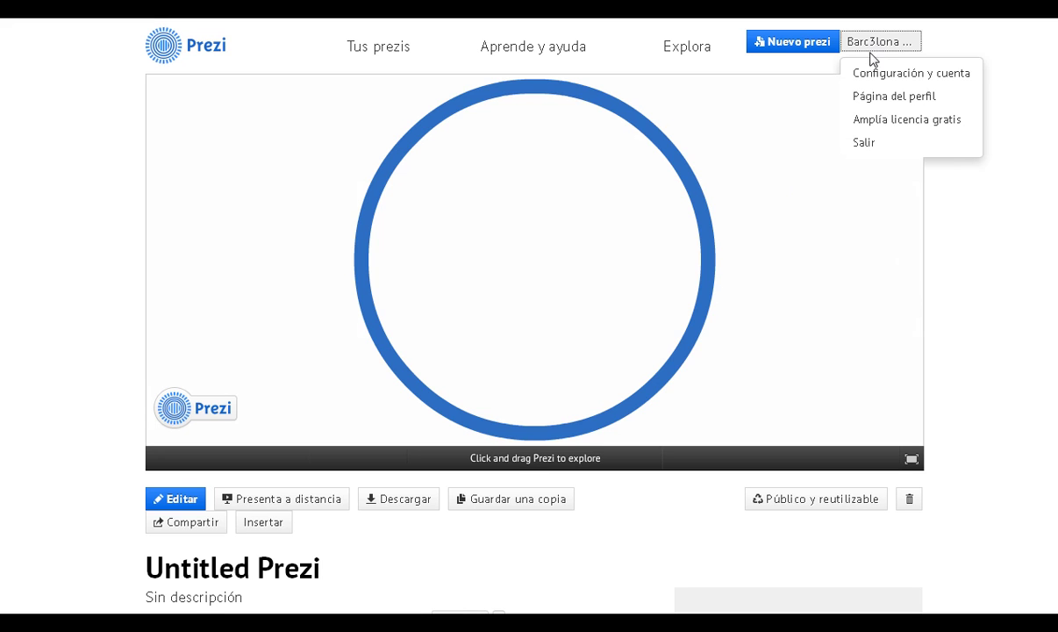
left_click(879, 73)
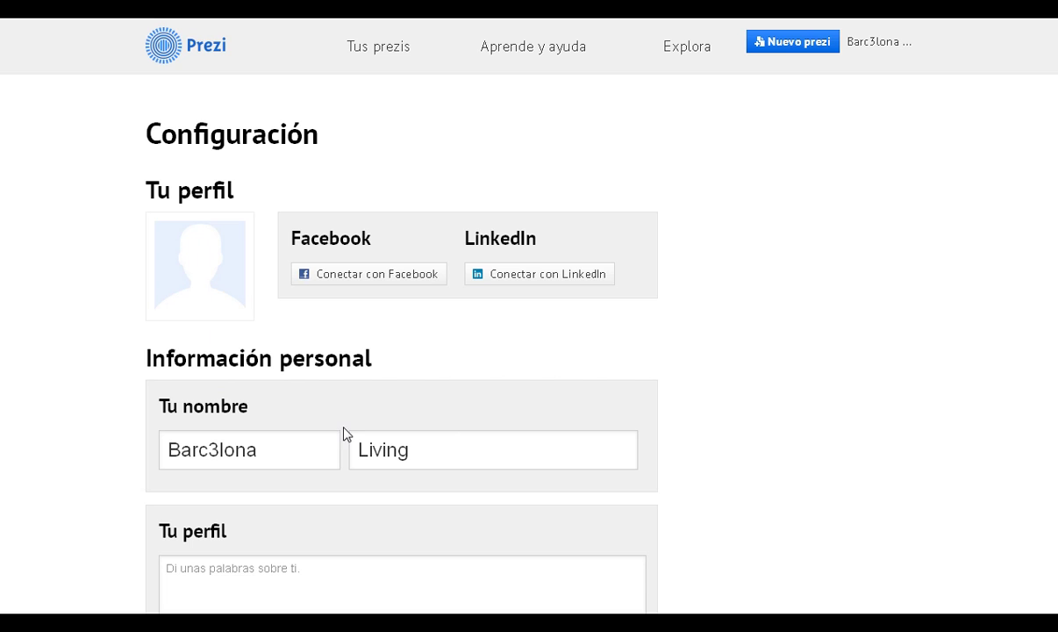
left_click(345, 583)
type("B")
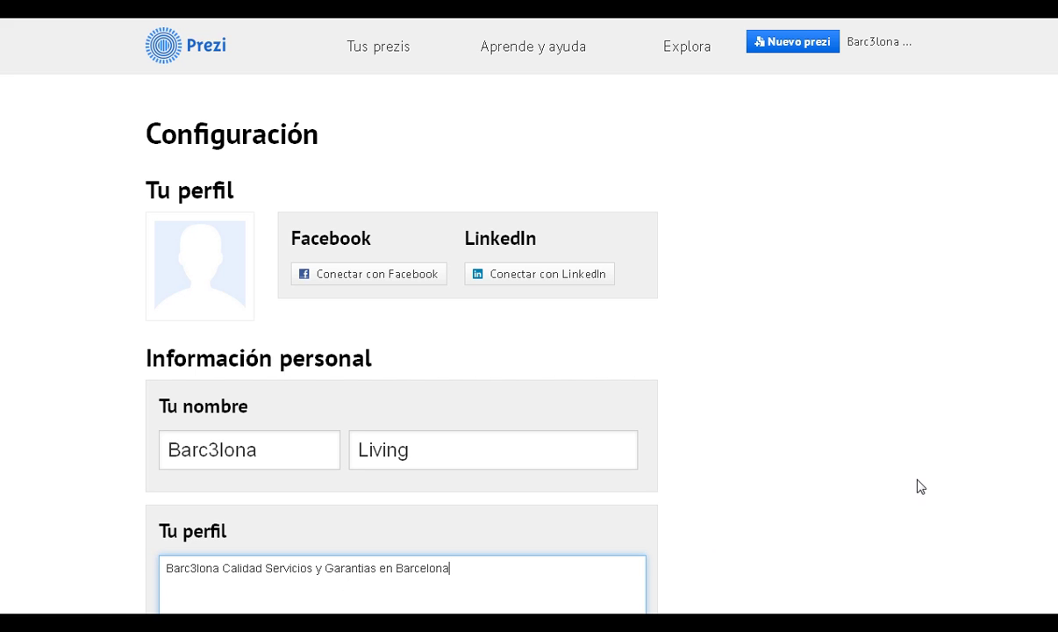
scroll(402, 351, "down", 1)
scroll(402, 351, "down", 2)
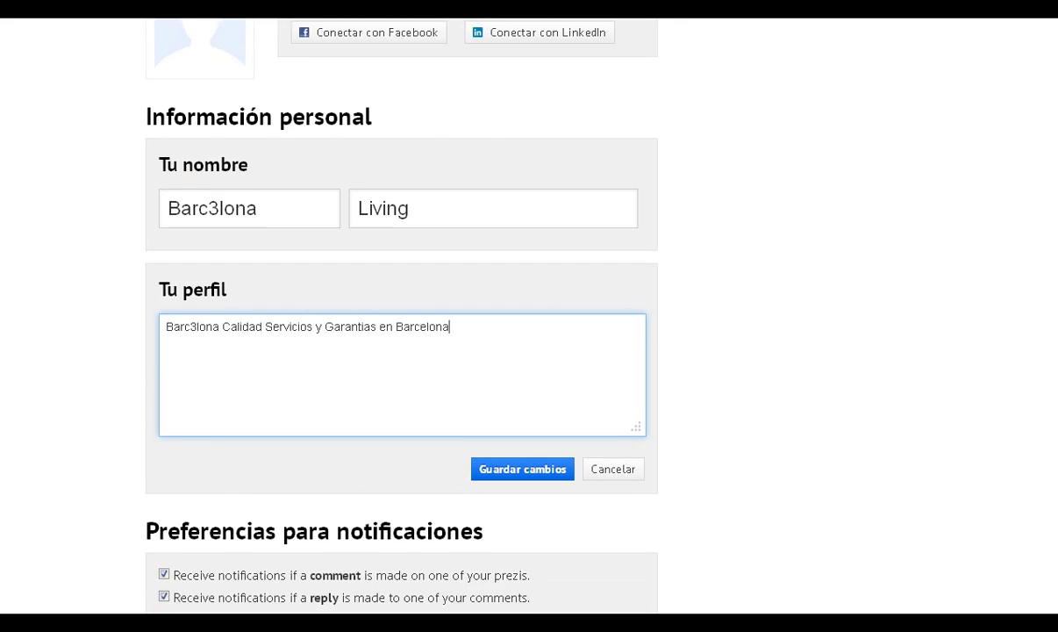
scroll(402, 351, "down", 1)
scroll(402, 351, "down", 1)
scroll(402, 351, "down", 1)
scroll(402, 351, "down", 1)
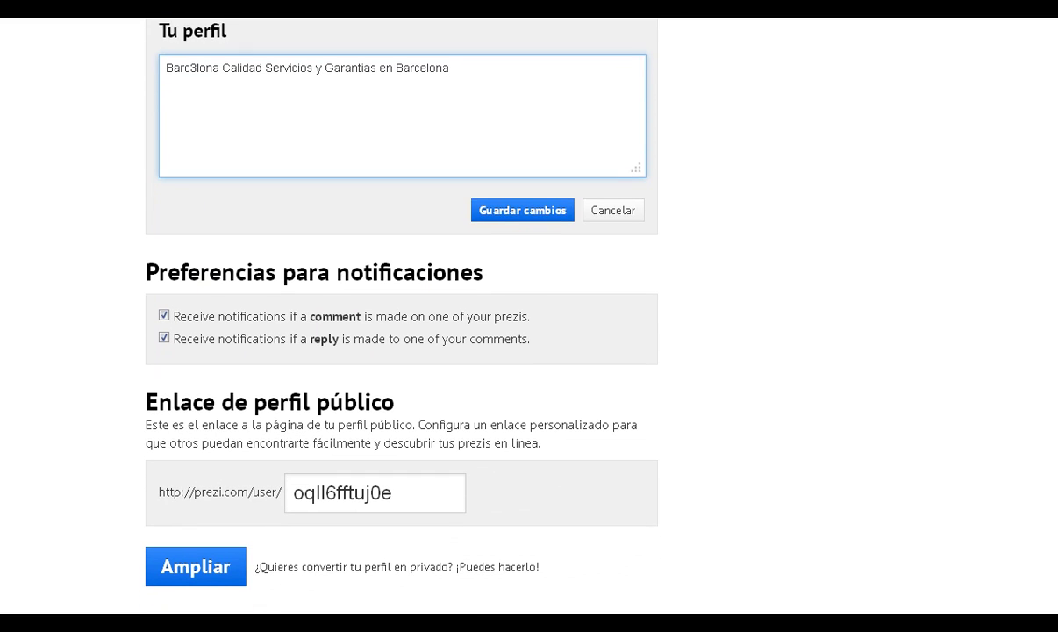
scroll(402, 351, "down", 1)
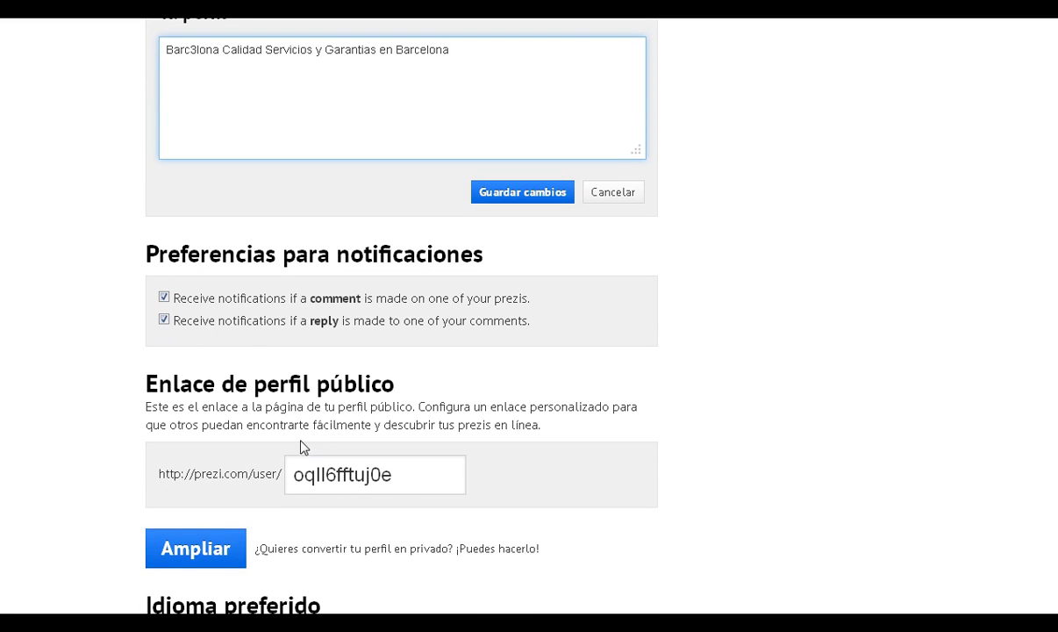
Change the public profile link name to 'barc3lona' and save it along with the profile description.
left_click_drag(400, 477, 264, 473)
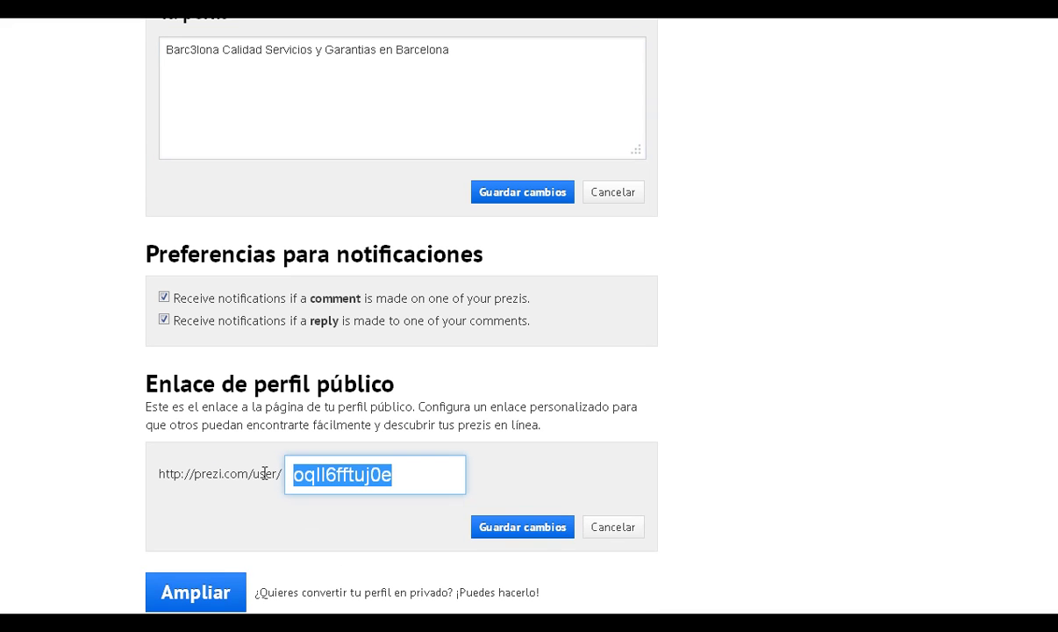
left_click(516, 539)
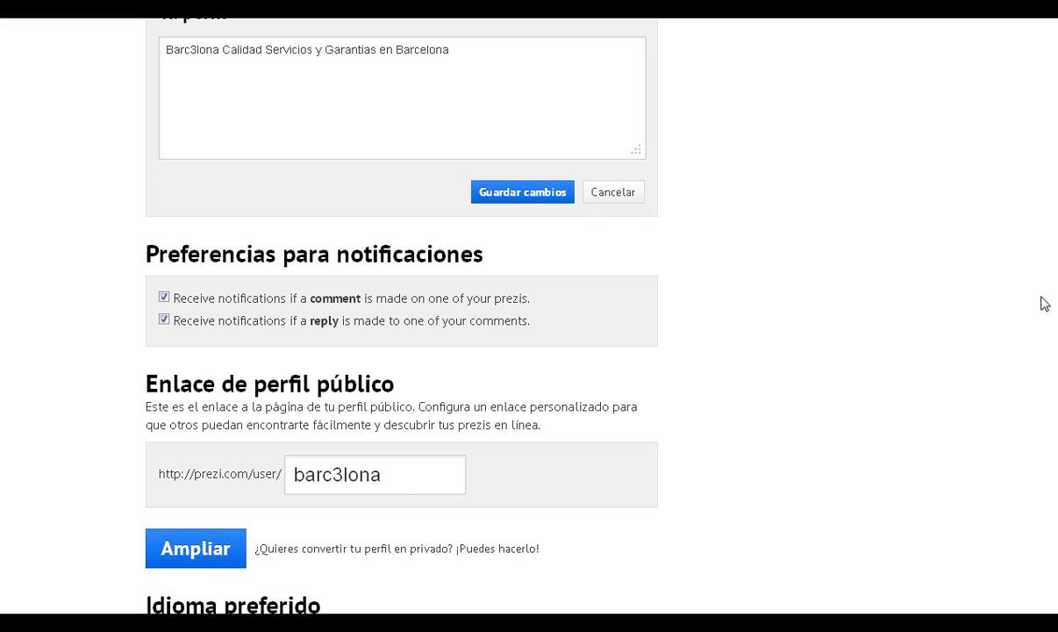
left_click(503, 194)
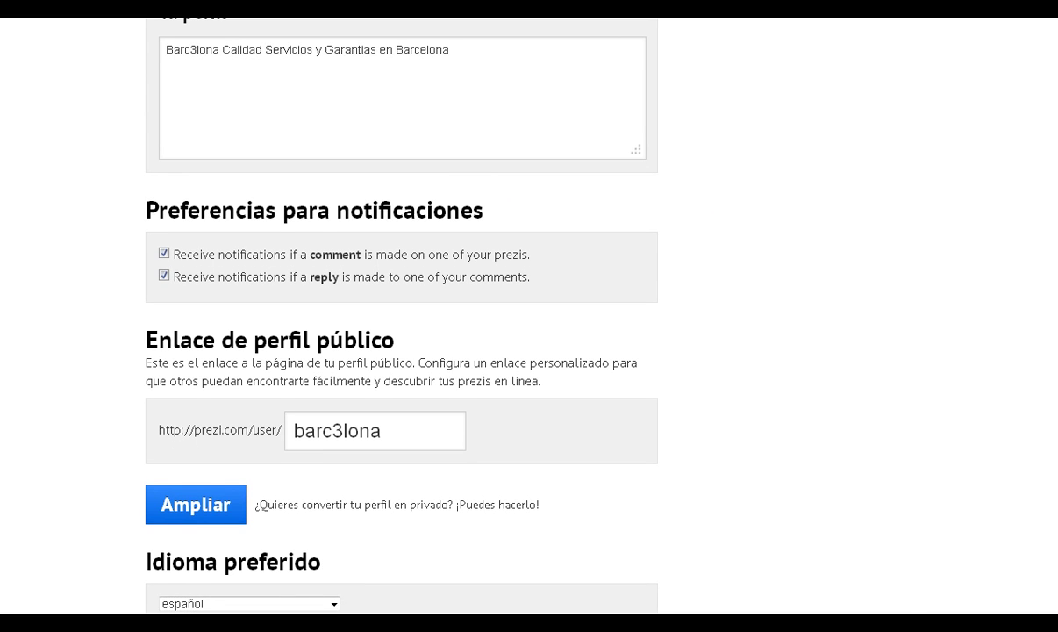
scroll(402, 316, "down", 4)
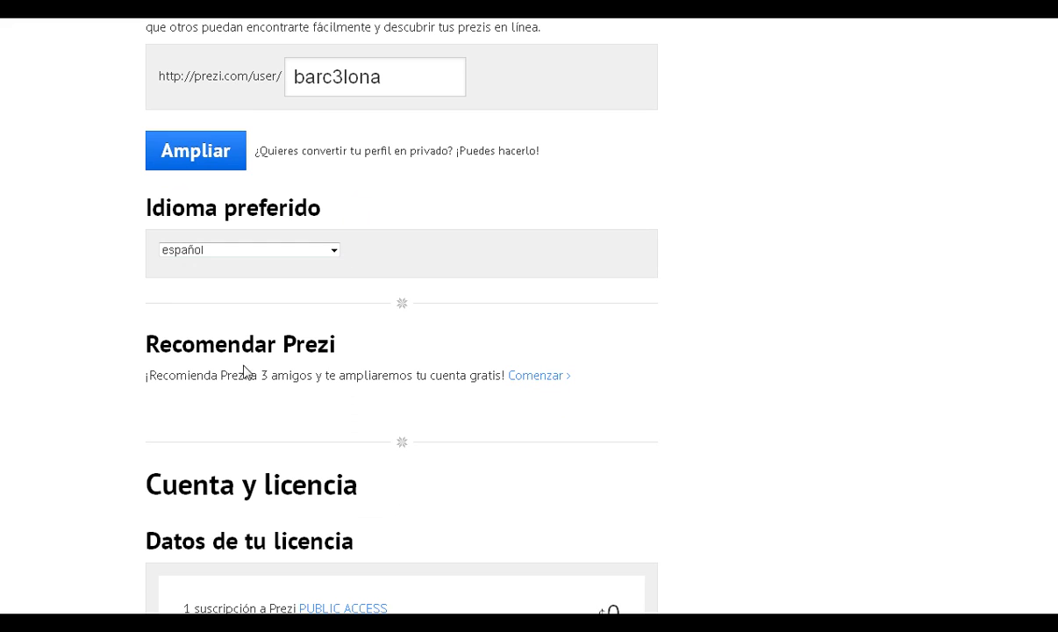
Open the 'Recomiéndanos a 3 amigos' referral page and select the invitation e-mail box.
left_click(538, 377)
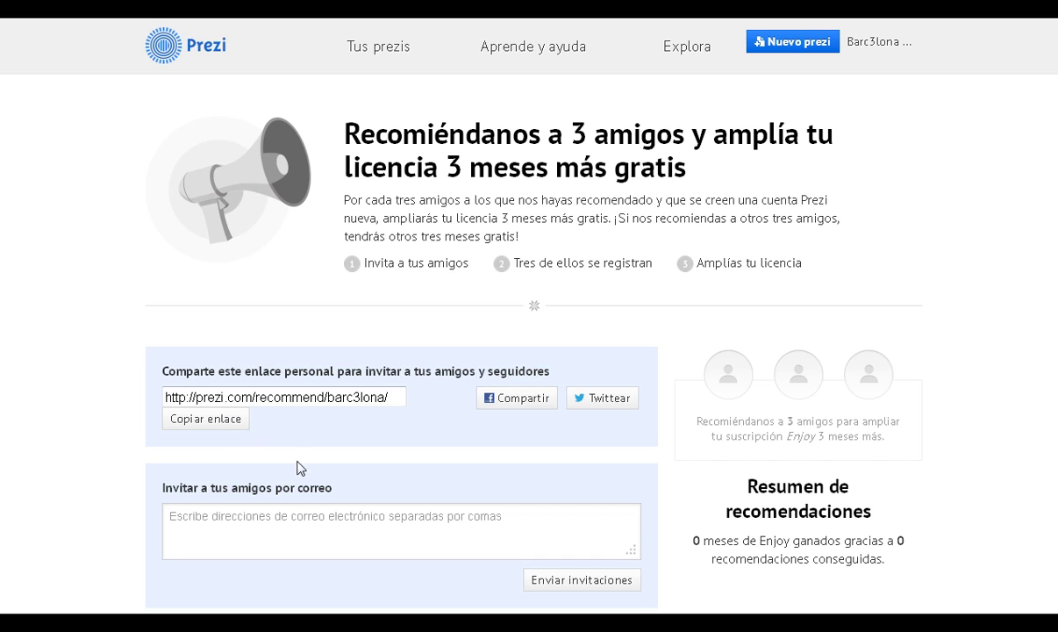
left_click(294, 520)
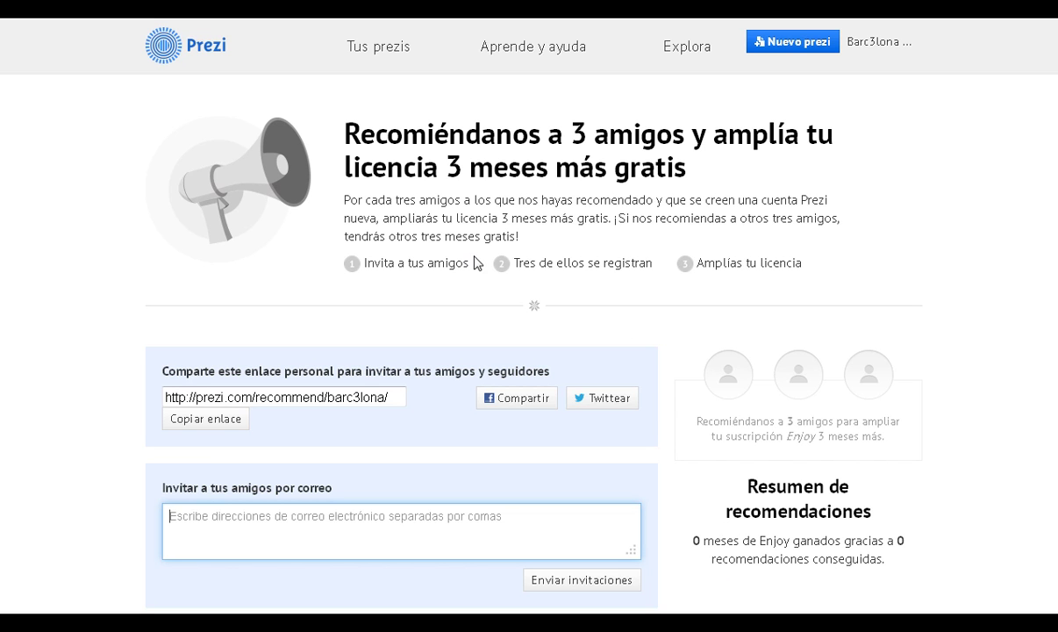
left_click(868, 52)
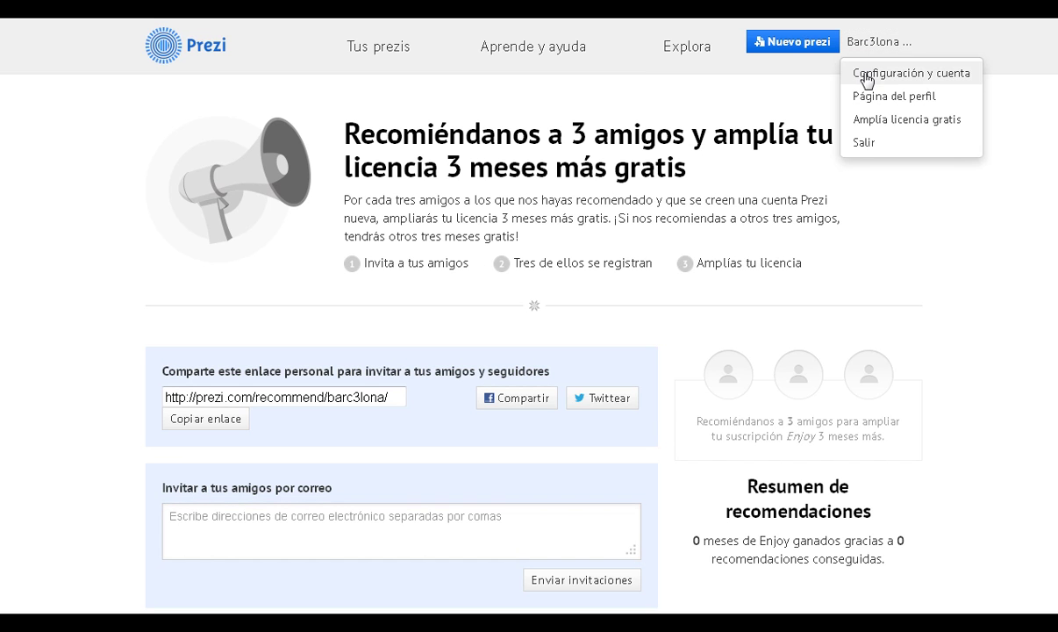
Return to Configuración y cuenta and review the profile, license, e-mail and password sections.
left_click(867, 79)
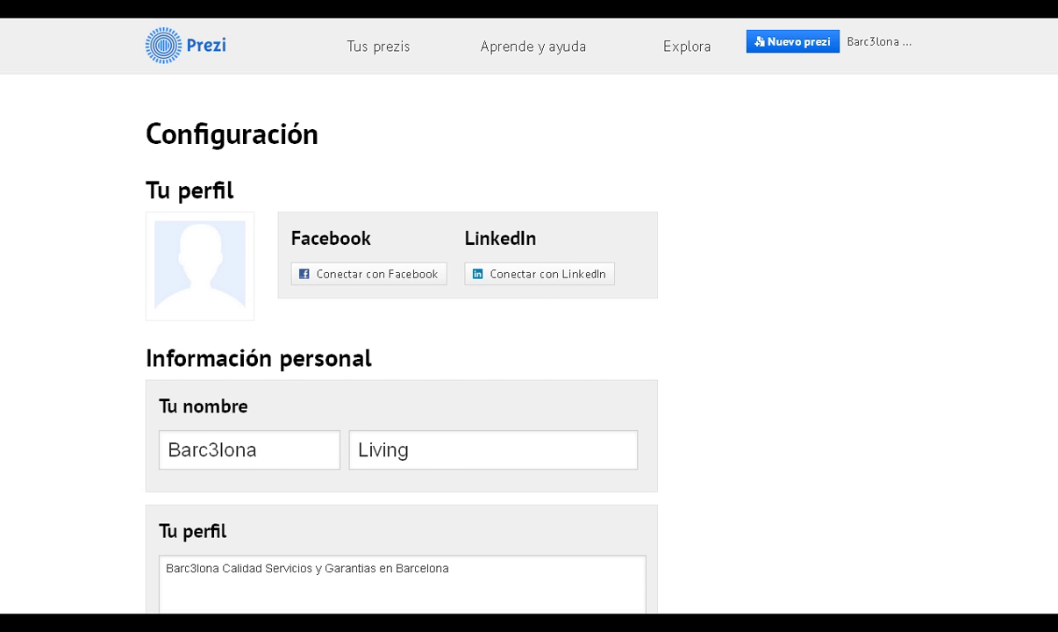
scroll(530, 316, "down", 5)
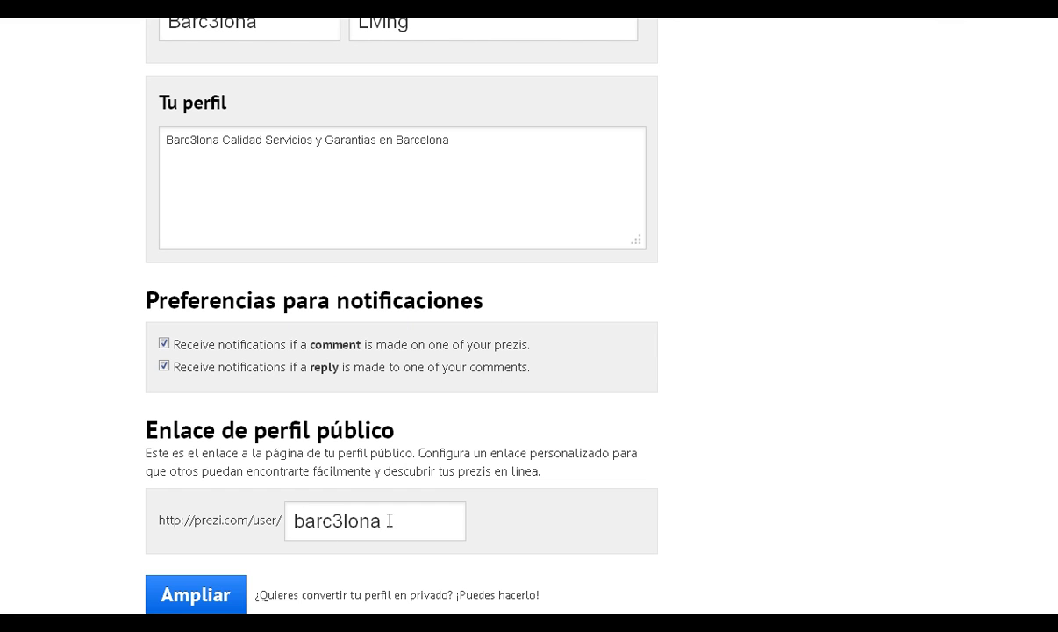
scroll(1044, 303, "down", 1)
scroll(1044, 302, "down", 2)
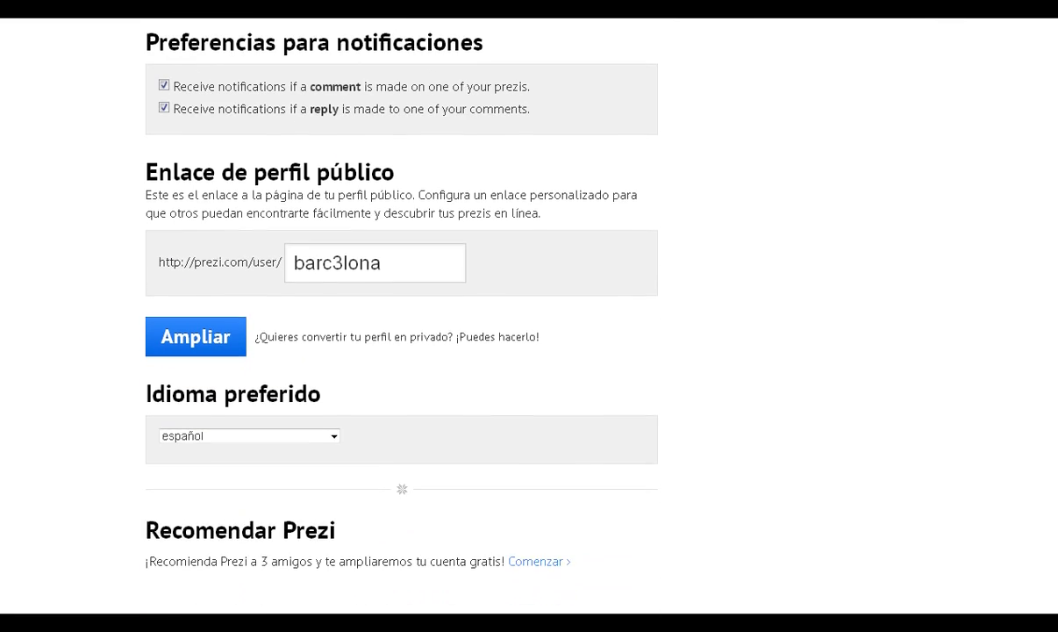
scroll(1044, 303, "down", 1)
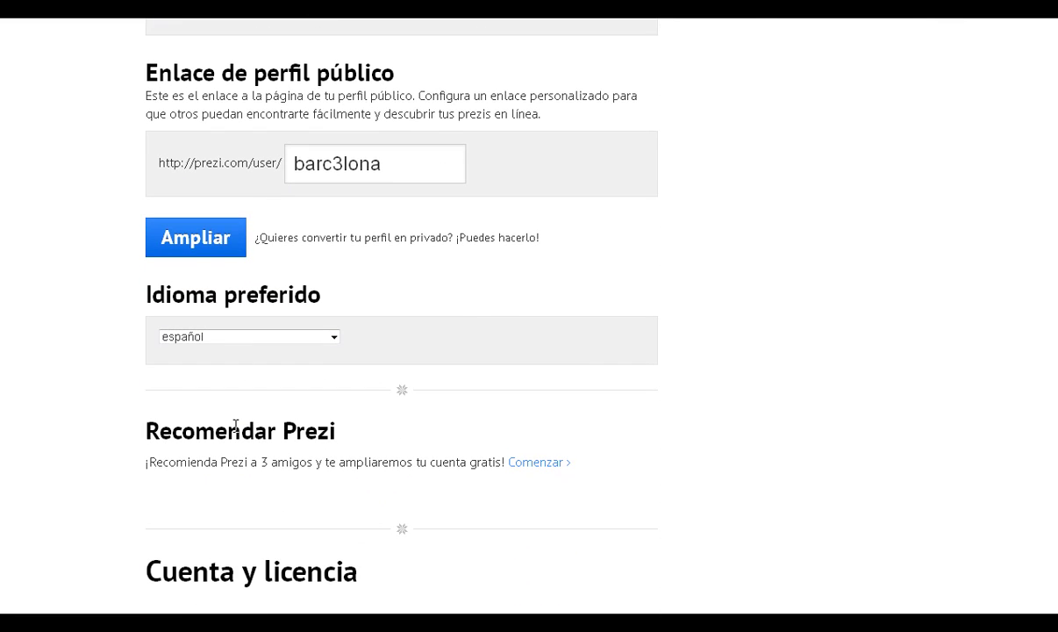
scroll(293, 284, "down", 4)
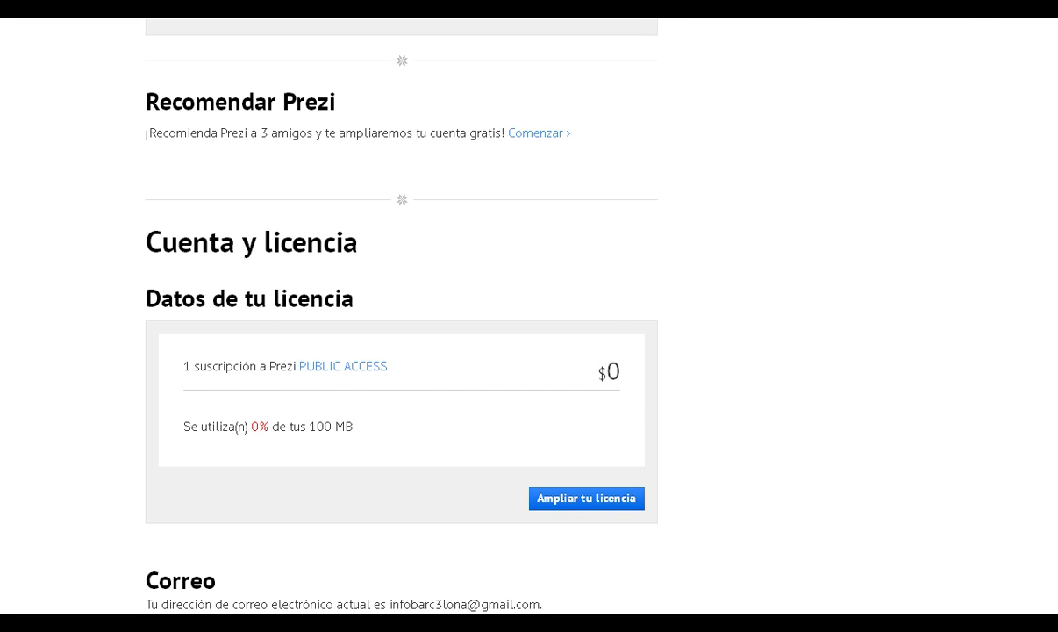
scroll(401, 316, "down", 5)
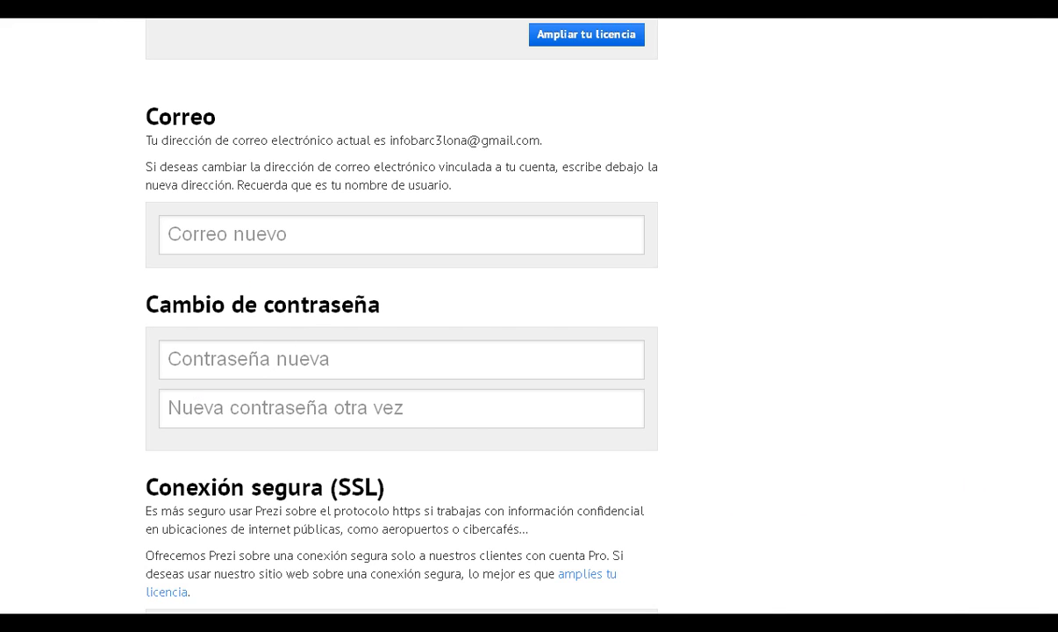
scroll(401, 316, "down", 3)
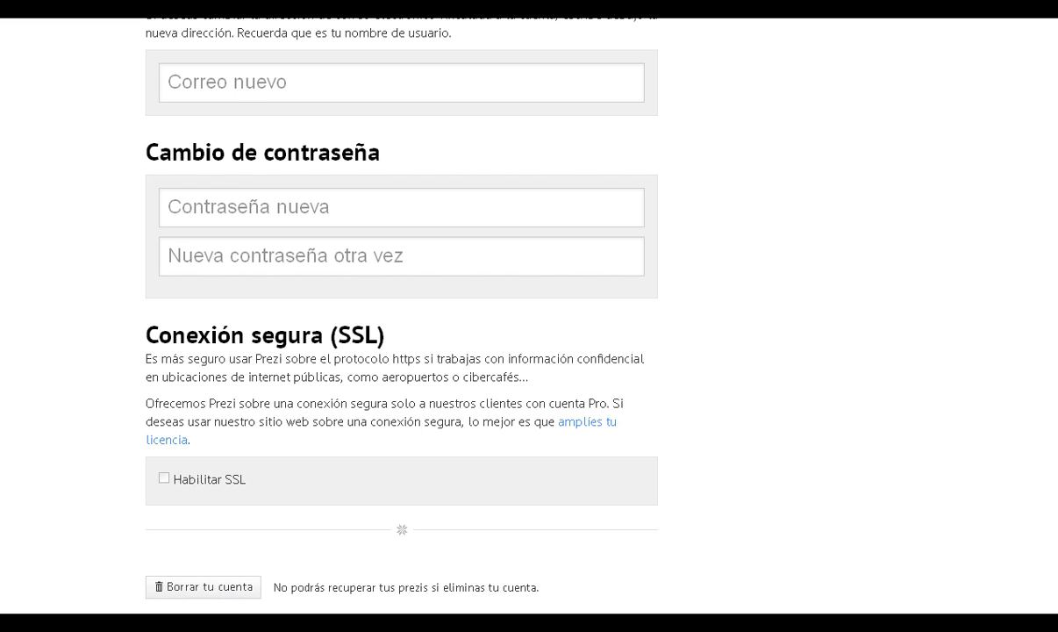
scroll(529, 316, "down", 3)
scroll(529, 315, "up", 4)
scroll(529, 316, "up", 3)
scroll(529, 316, "up", 3)
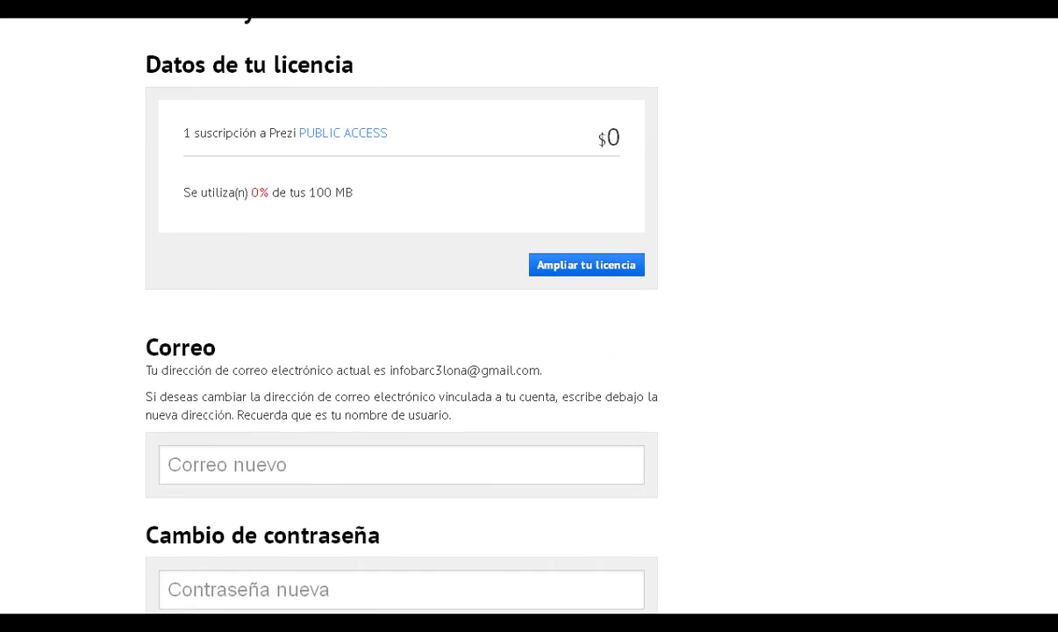
scroll(529, 316, "up", 4)
scroll(530, 316, "up", 4)
scroll(529, 316, "up", 3)
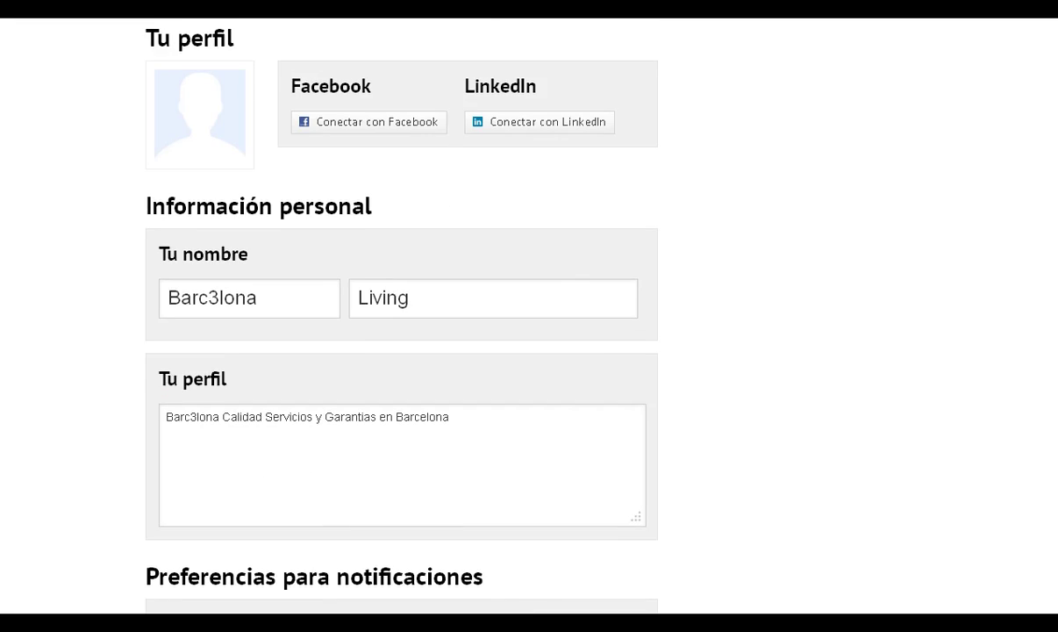
scroll(529, 316, "up", 2)
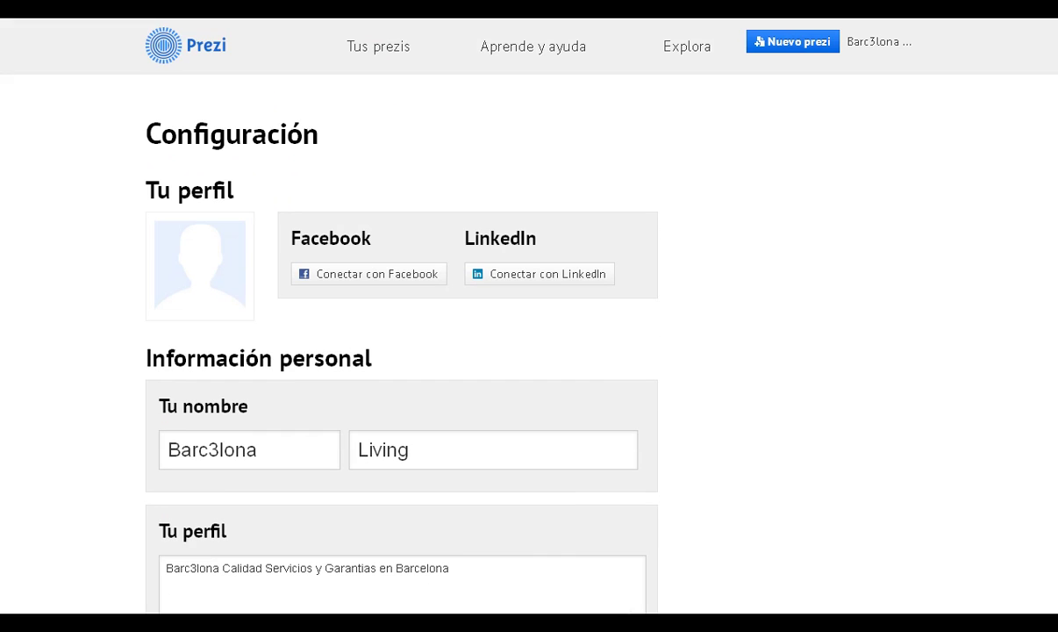
View the Página del perfil with its Barcelona description and Untitled Prezi, then dismiss the account menu.
left_click(881, 46)
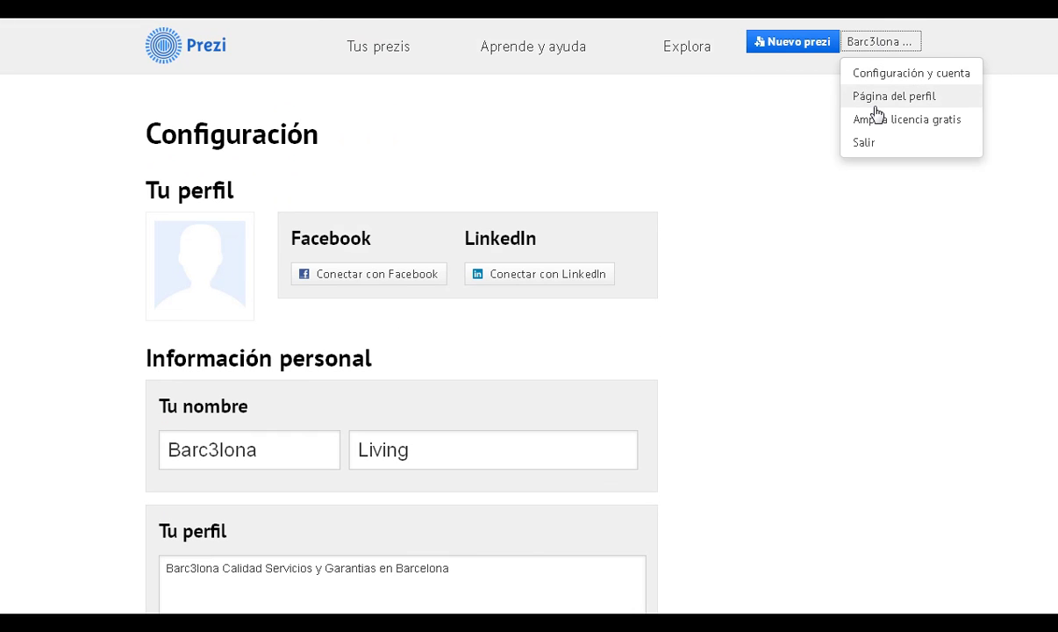
left_click(878, 98)
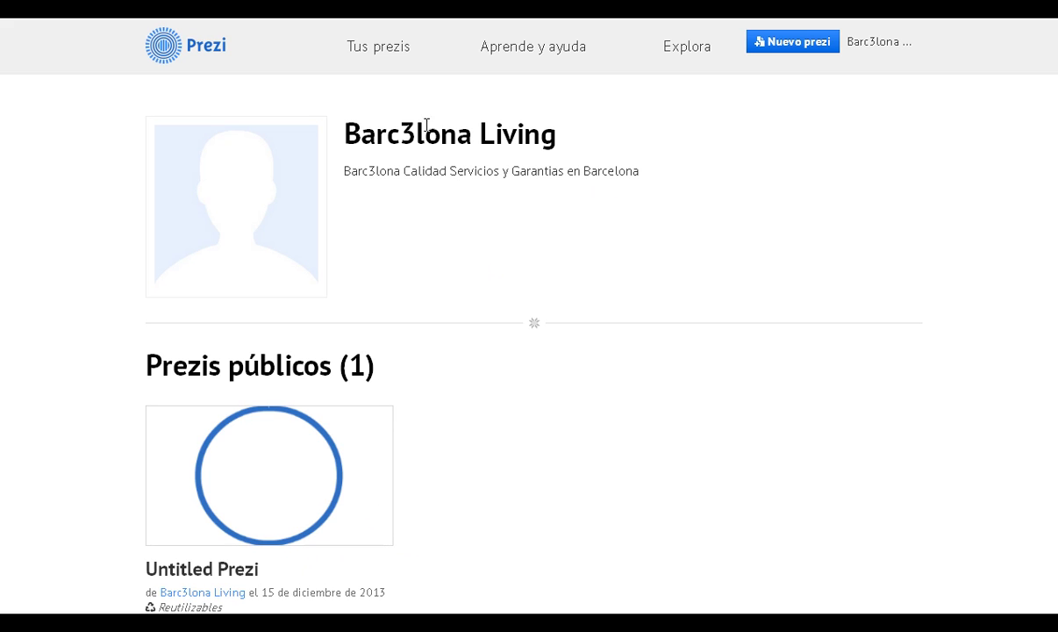
left_click(871, 48)
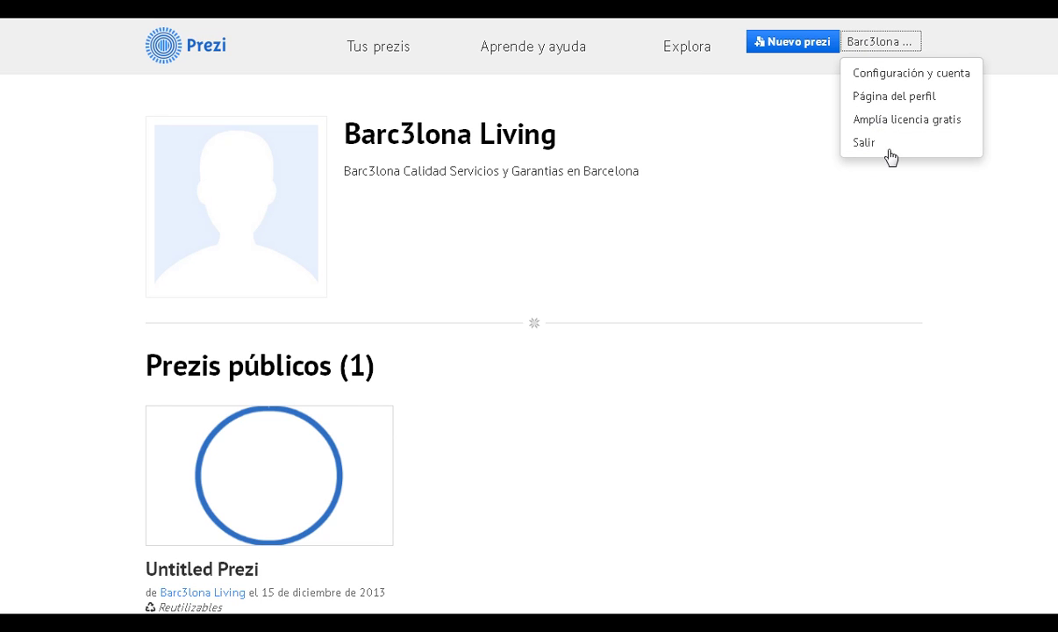
left_click(864, 144)
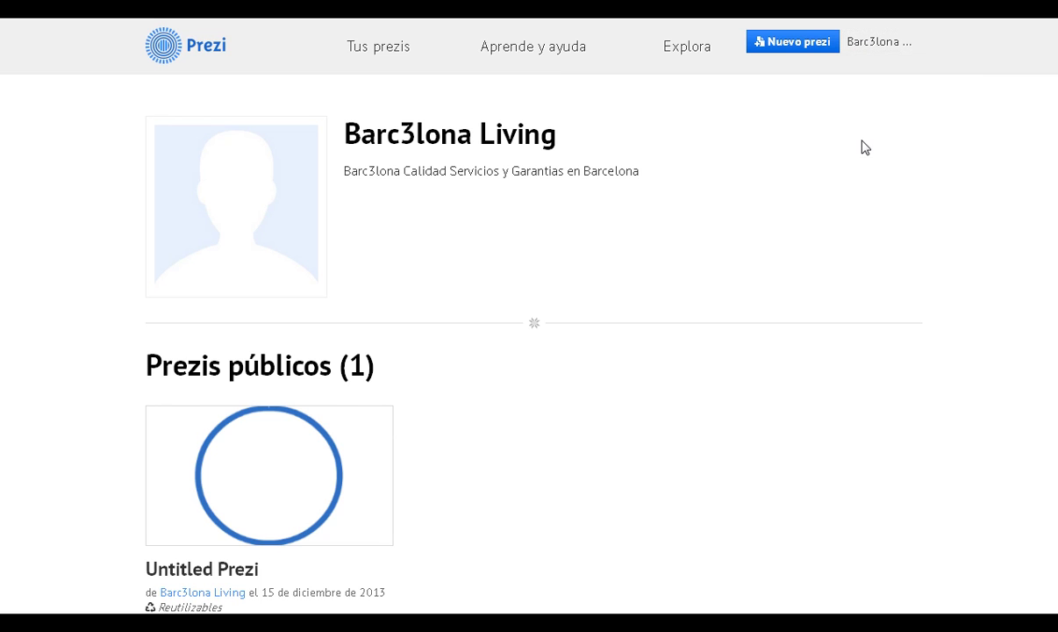